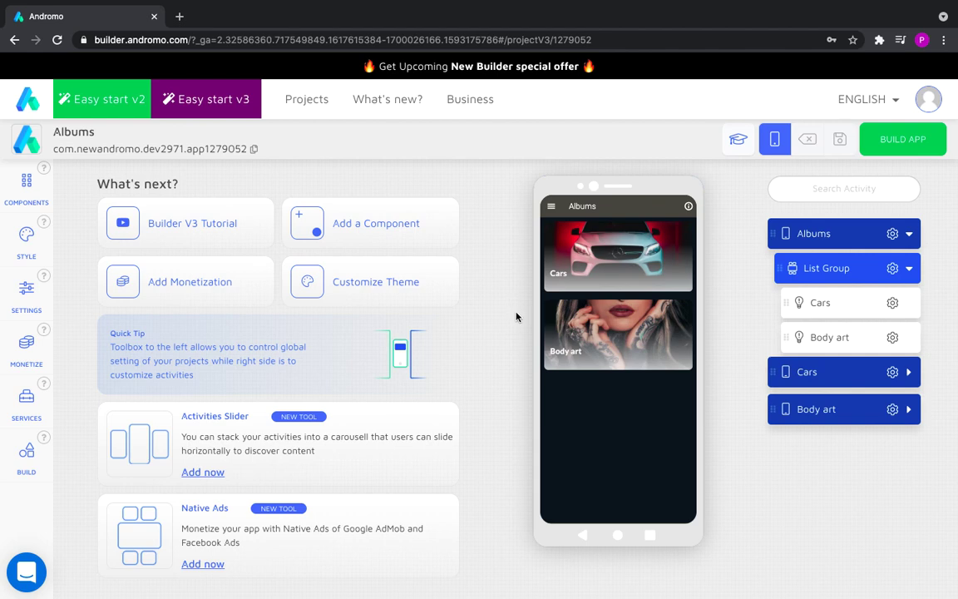
# Select the Albums activity to show its settings, titled Albums with a columns count of 2
pyautogui.click(826, 234)
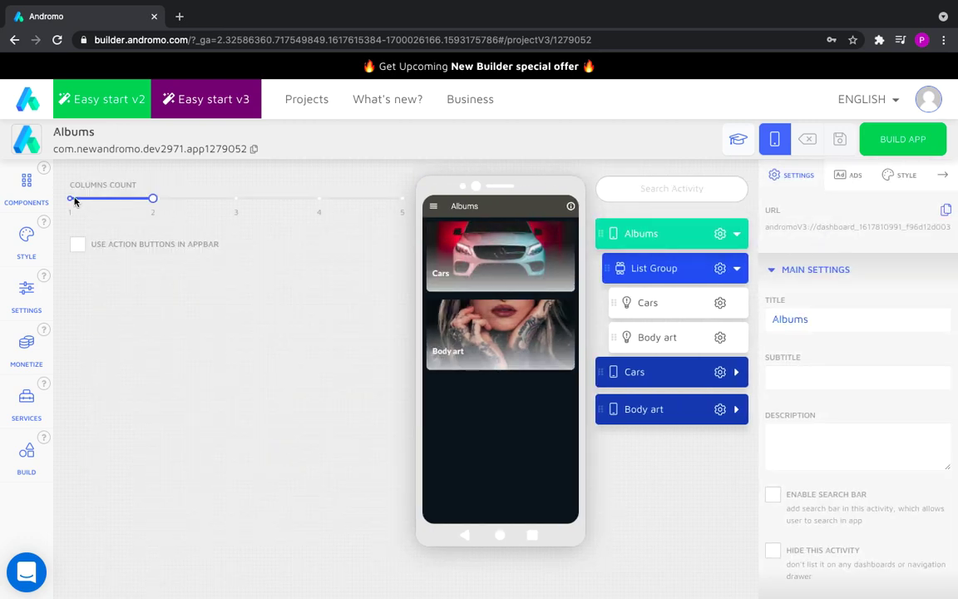
# Bring up the Cars item's Style > Dashboard Appearance options, then reselect the Albums activity
pyautogui.click(675, 302)
pyautogui.click(851, 175)
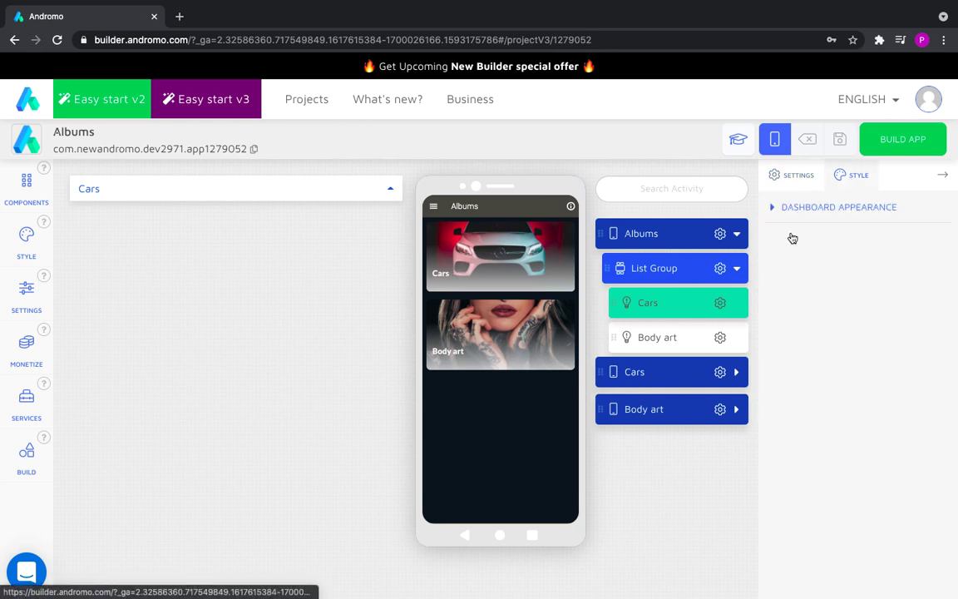
pyautogui.click(839, 207)
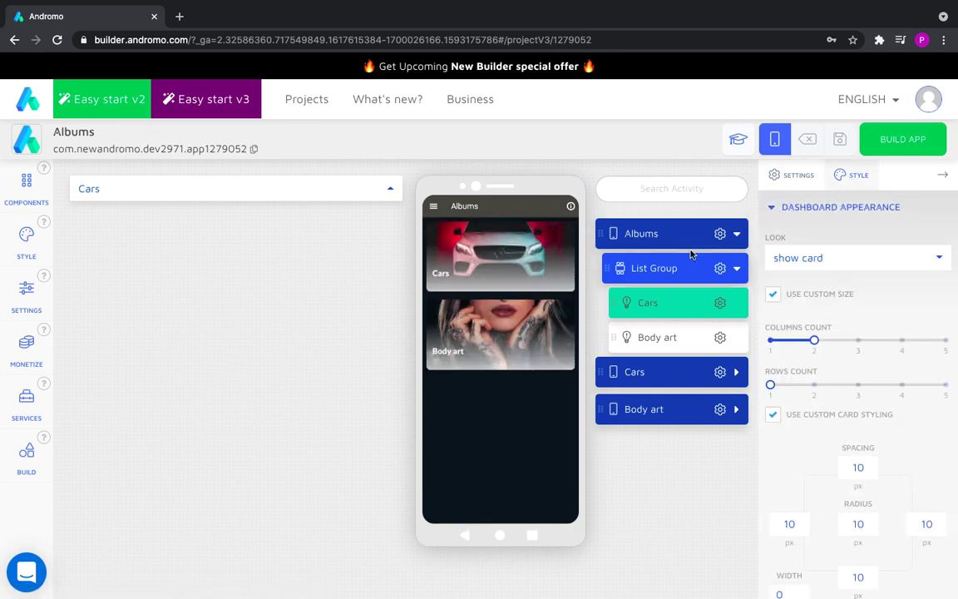
pyautogui.click(652, 234)
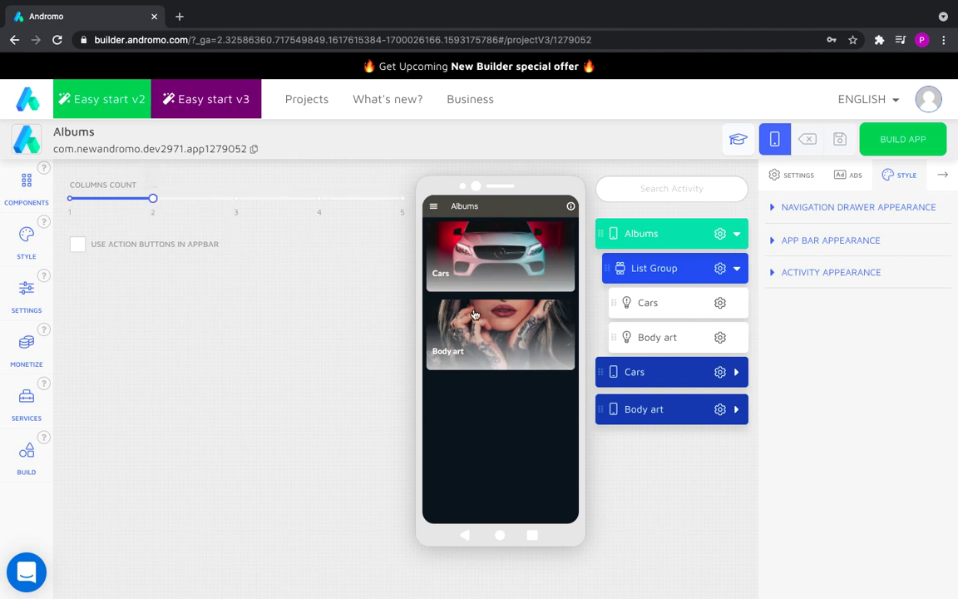
# Set the Cars tile's columns count to 3, then go back to the Albums activity's Style sections
pyautogui.click(653, 304)
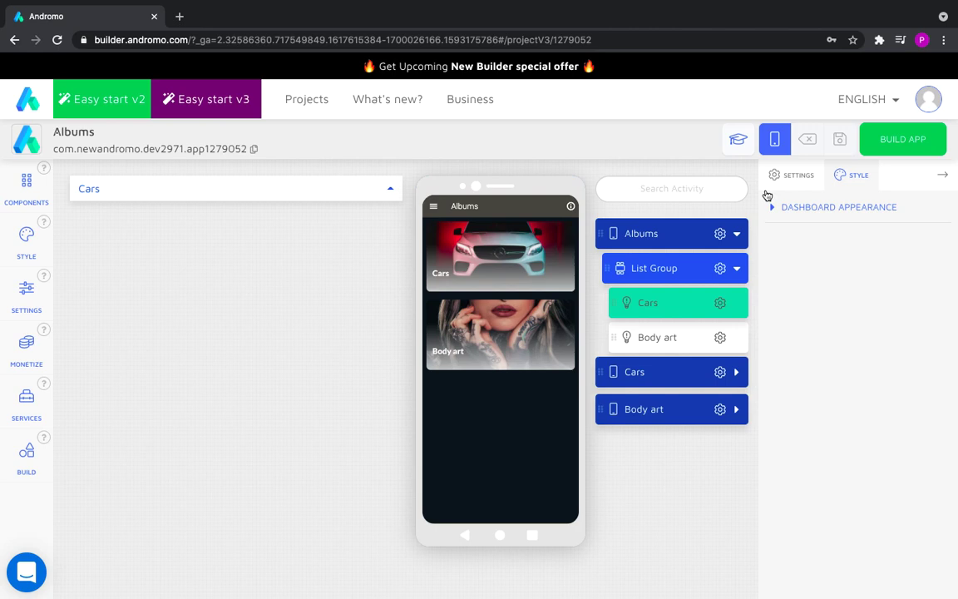
pyautogui.click(770, 207)
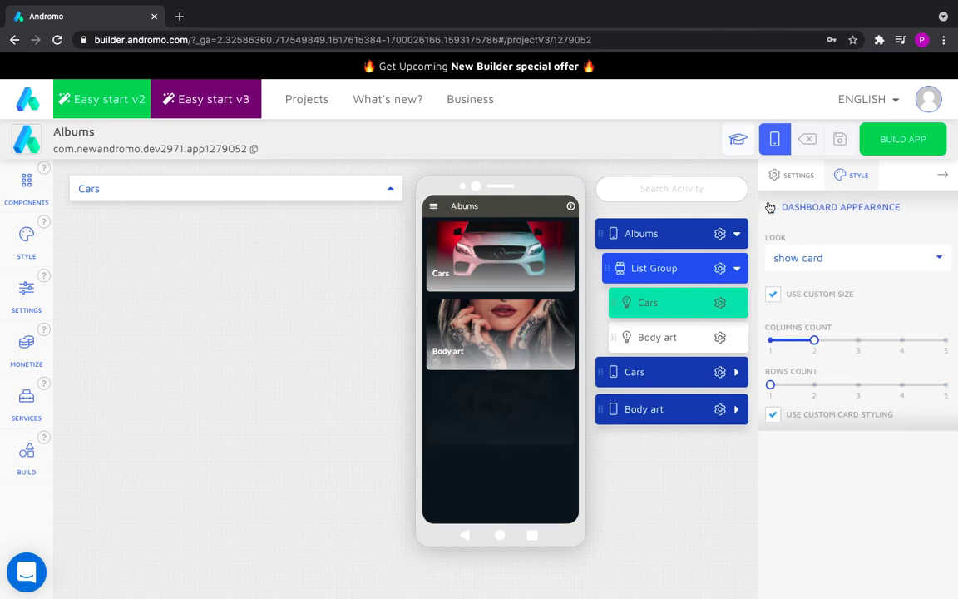
pyautogui.click(857, 342)
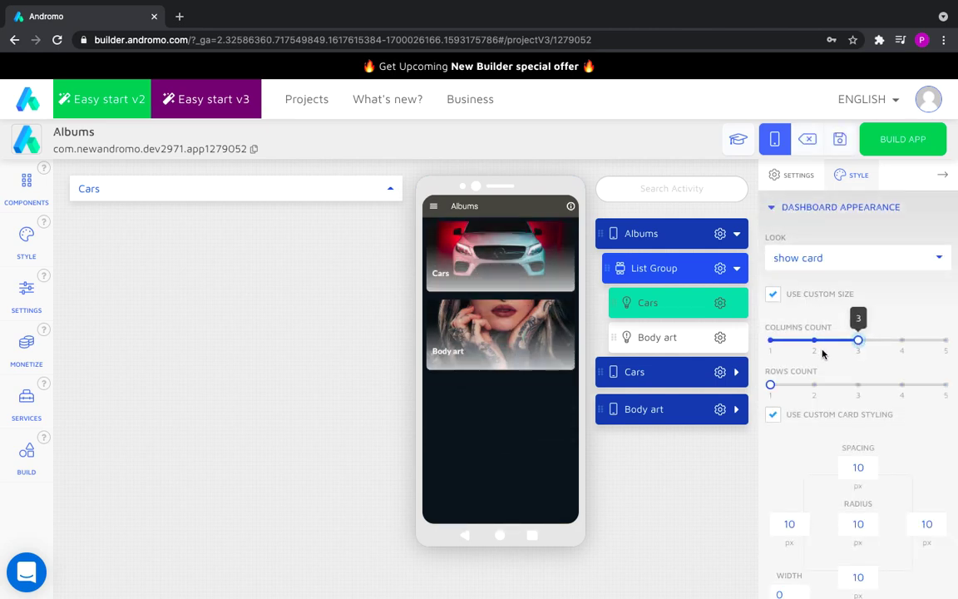
pyautogui.click(645, 234)
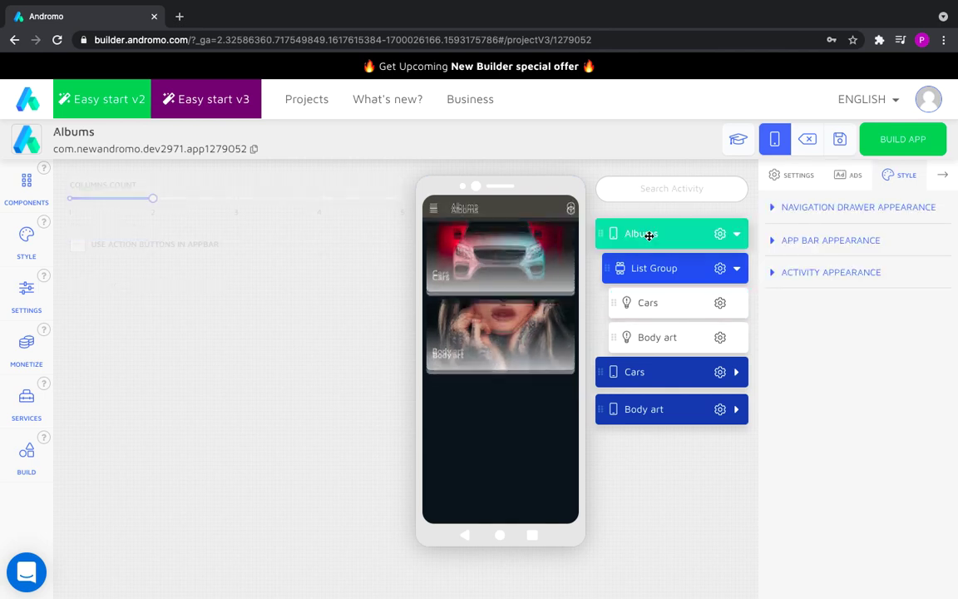
pyautogui.click(659, 301)
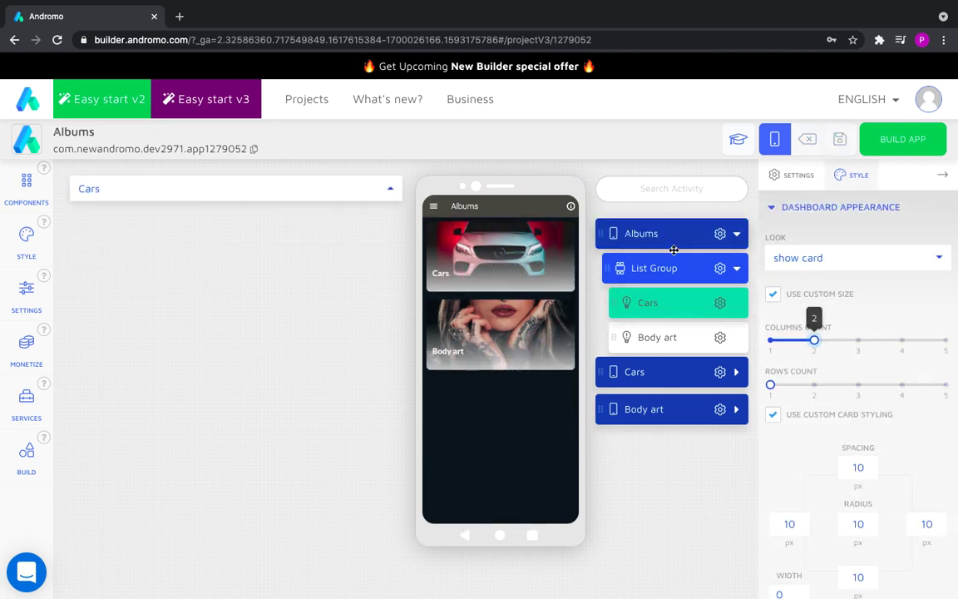
pyautogui.click(603, 222)
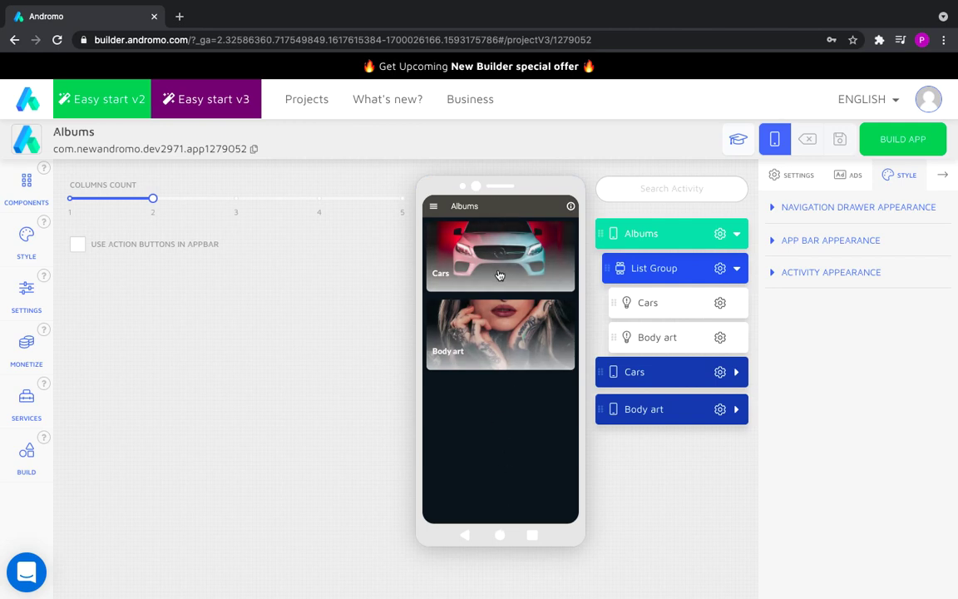
pyautogui.click(651, 301)
pyautogui.click(808, 218)
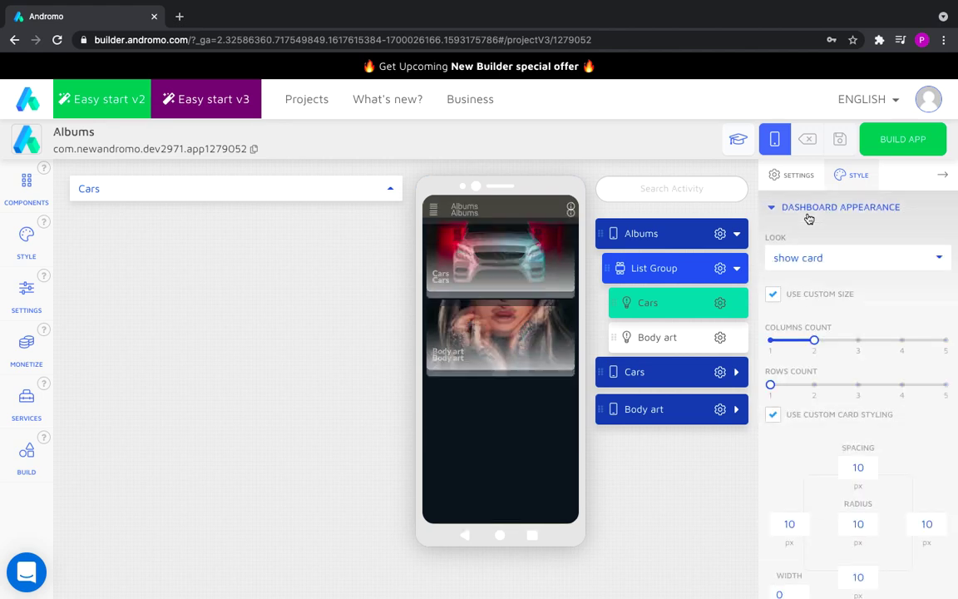
pyautogui.click(770, 341)
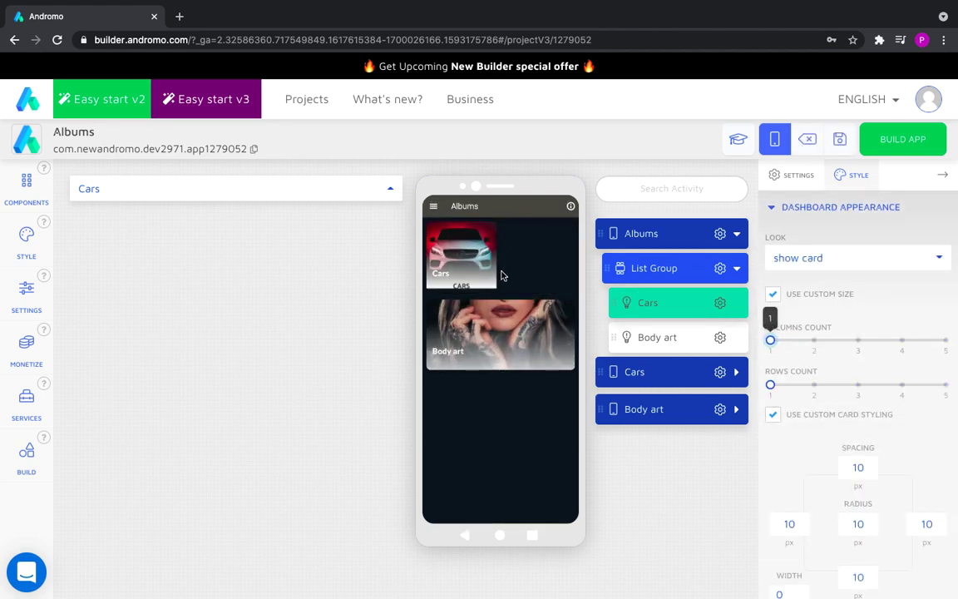
pyautogui.click(671, 239)
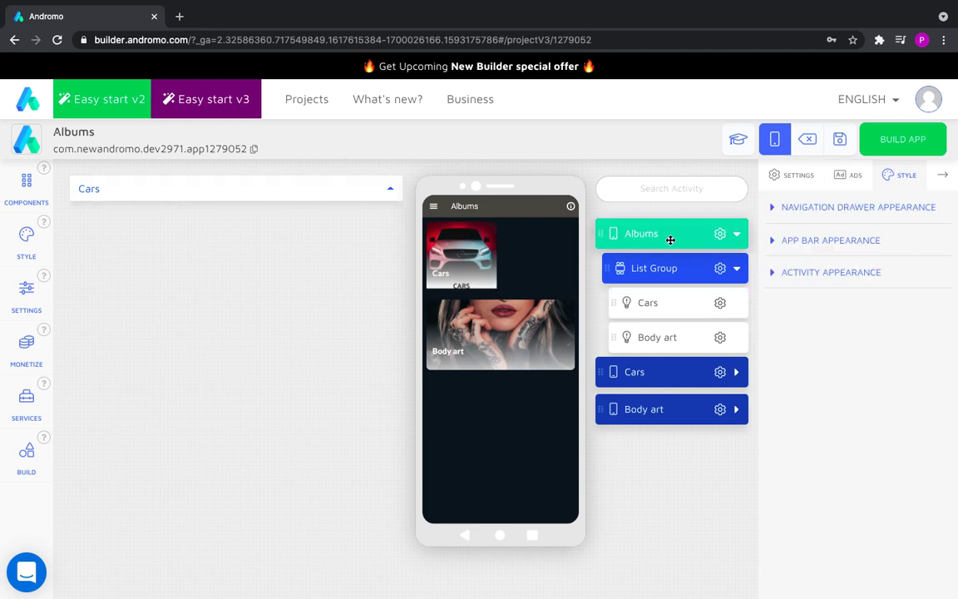
pyautogui.click(691, 303)
pyautogui.click(798, 207)
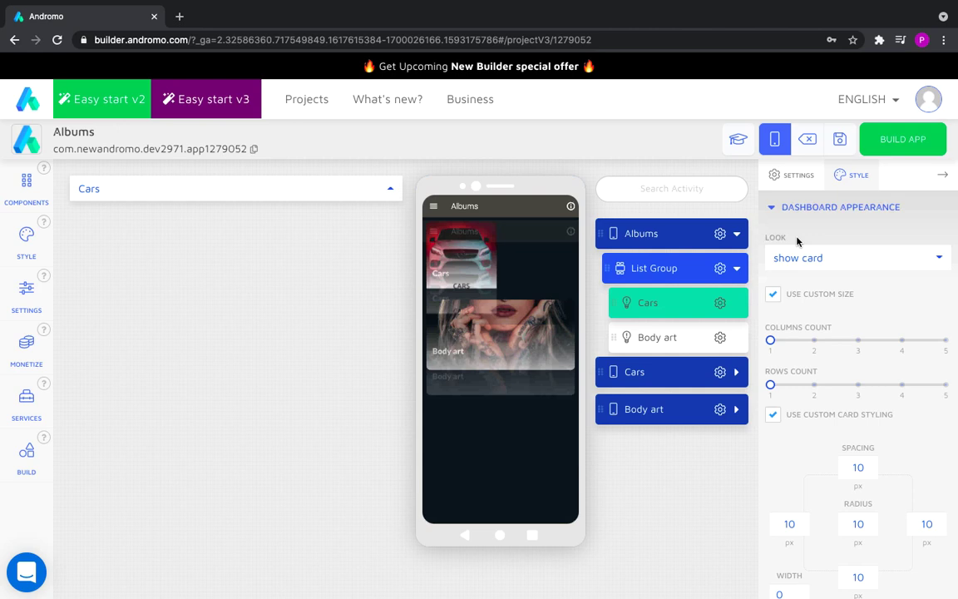
pyautogui.click(814, 340)
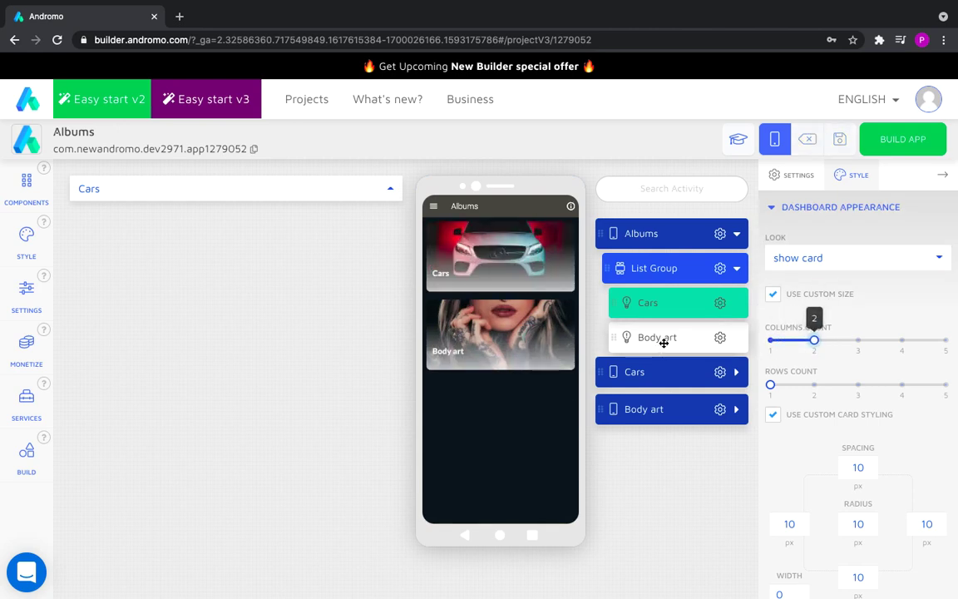
pyautogui.click(672, 231)
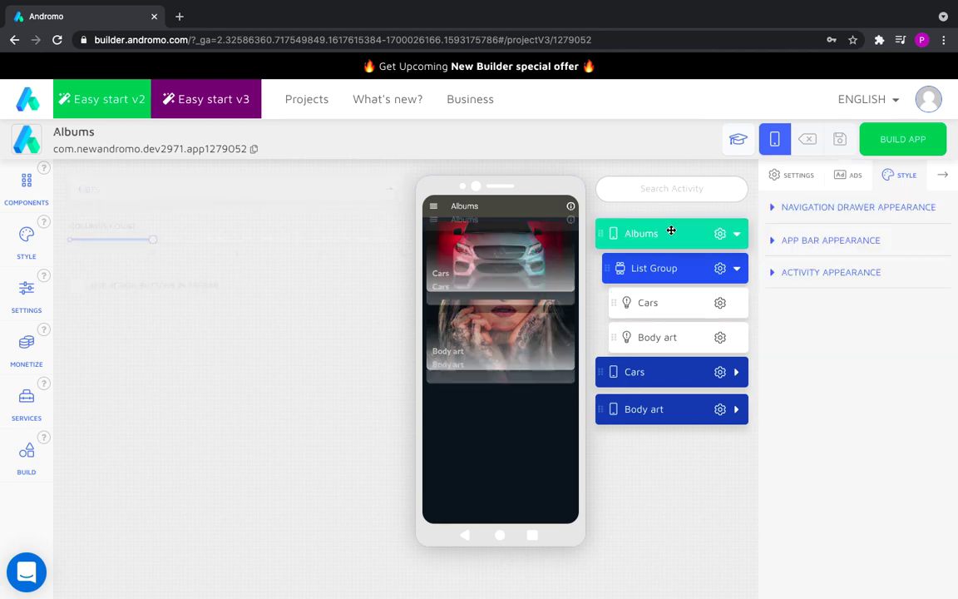
# Try 3 columns for Albums, give the Body art tile 1 column, then return Albums to 2 columns
pyautogui.click(236, 200)
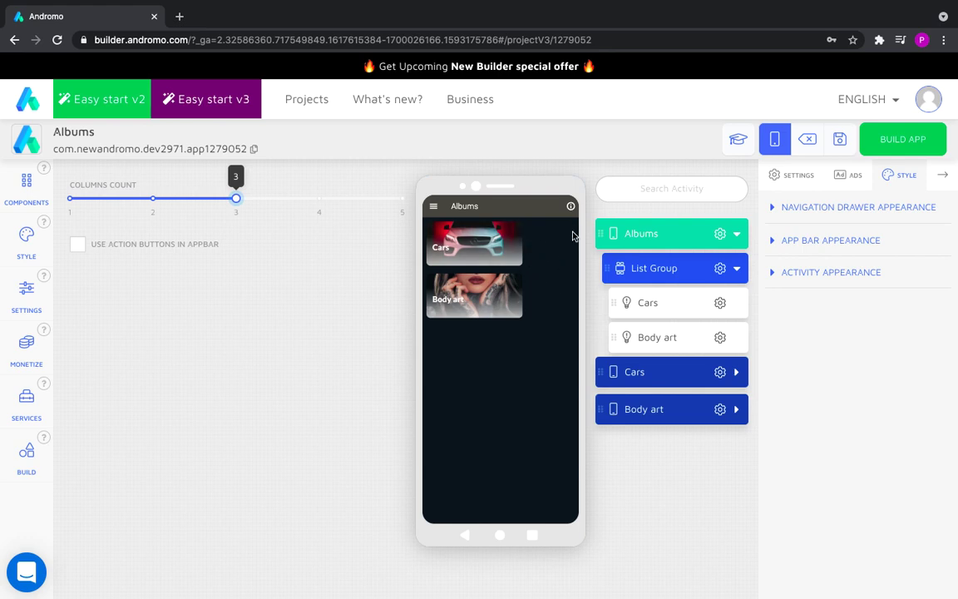
pyautogui.click(662, 336)
pyautogui.click(772, 208)
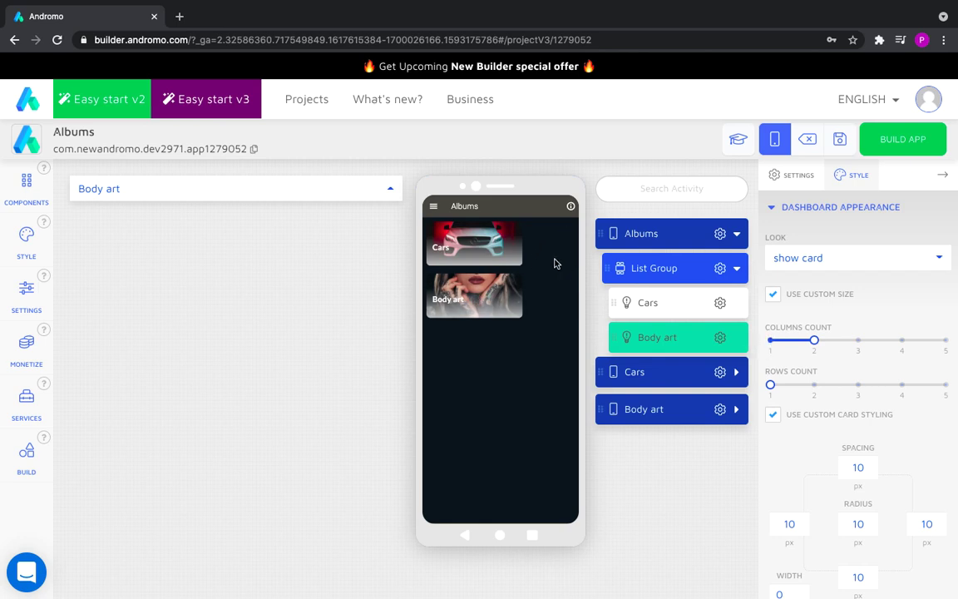
pyautogui.click(769, 342)
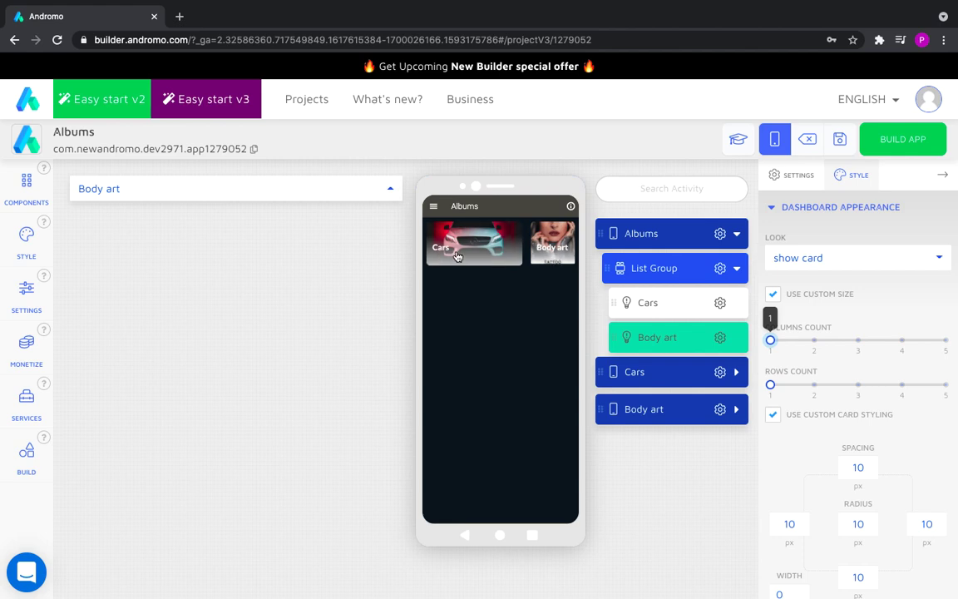
pyautogui.click(632, 234)
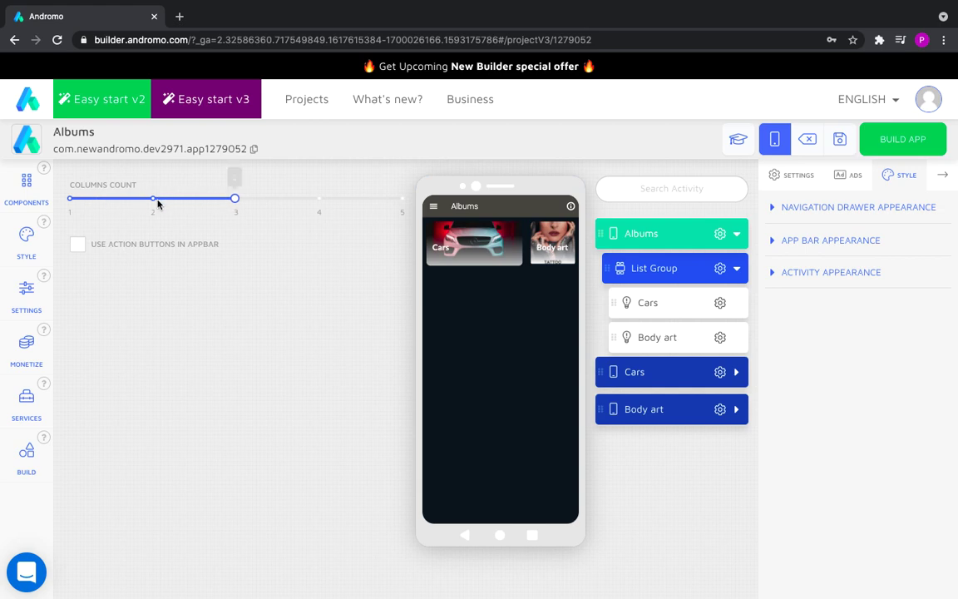
pyautogui.moveTo(230, 199); pyautogui.dragTo(152, 199)
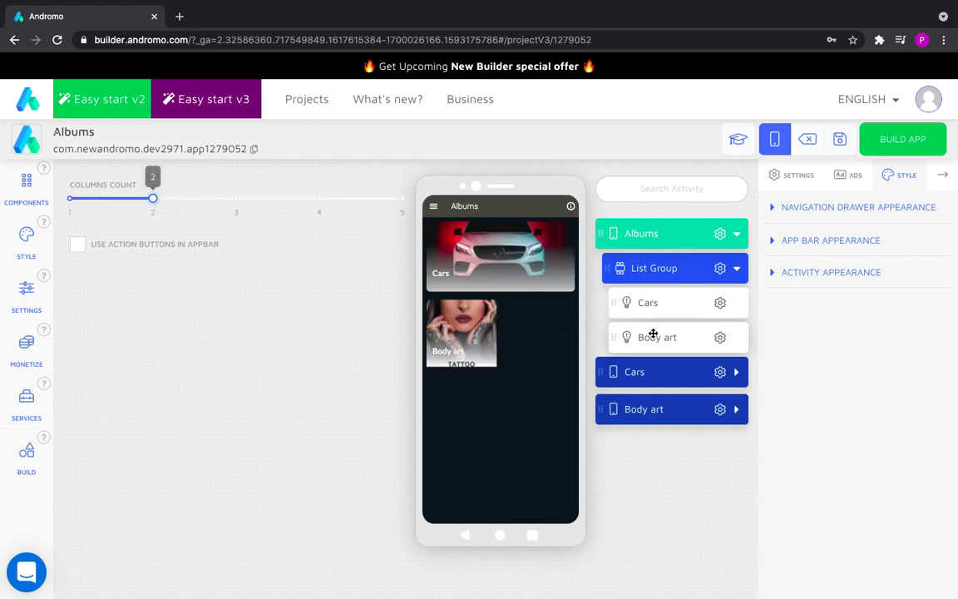
# Preview the Cars screen and expand the Cars activity to list its BMW and Mercedes albums
pyautogui.click(624, 337)
pyautogui.click(815, 340)
pyautogui.click(497, 274)
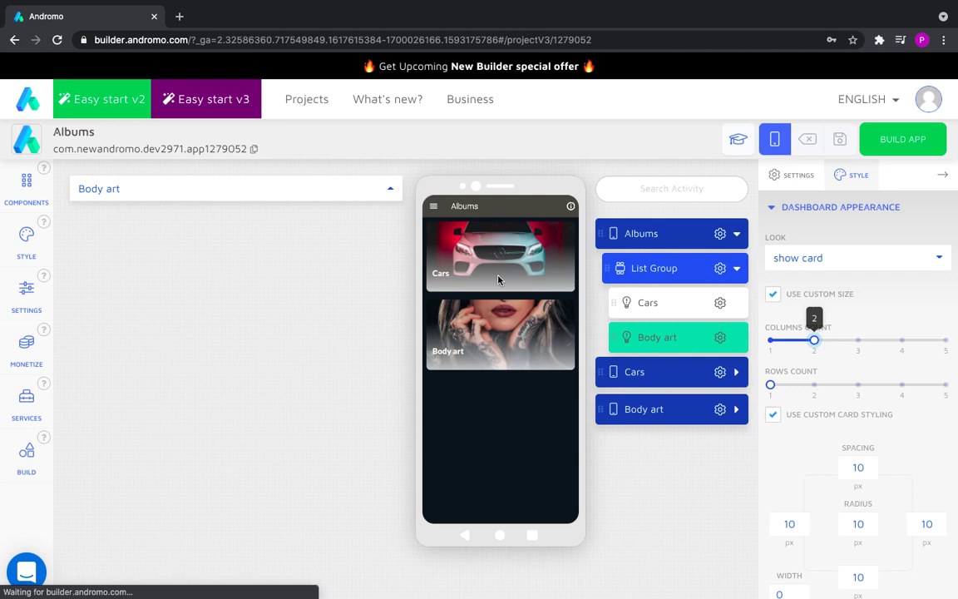
pyautogui.click(660, 378)
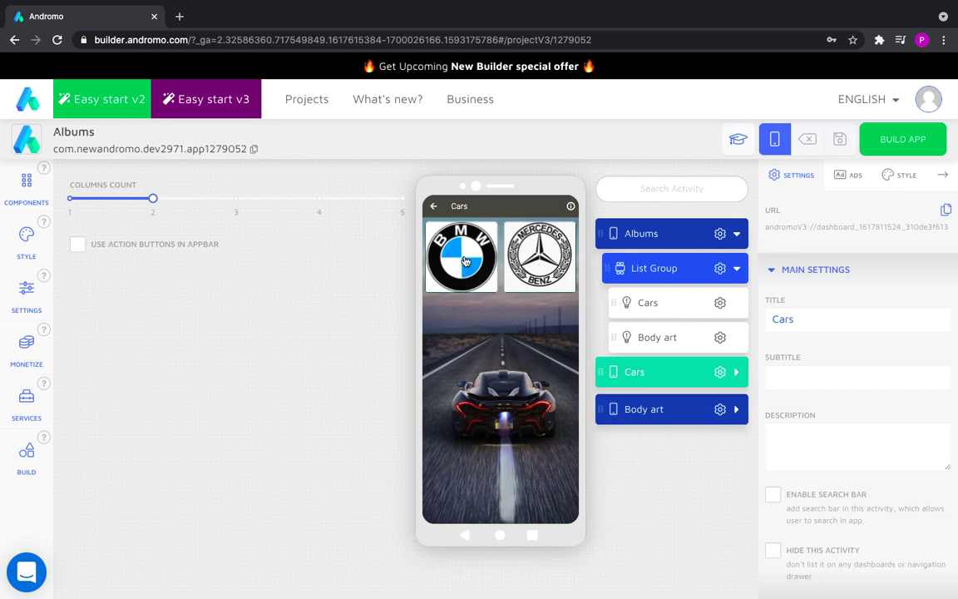
pyautogui.click(736, 373)
# Open the BMW album's Dashboard Appearance style, browse the Mercedes, List Group and Cars rows, then reselect BMW
pyautogui.click(667, 442)
pyautogui.click(900, 175)
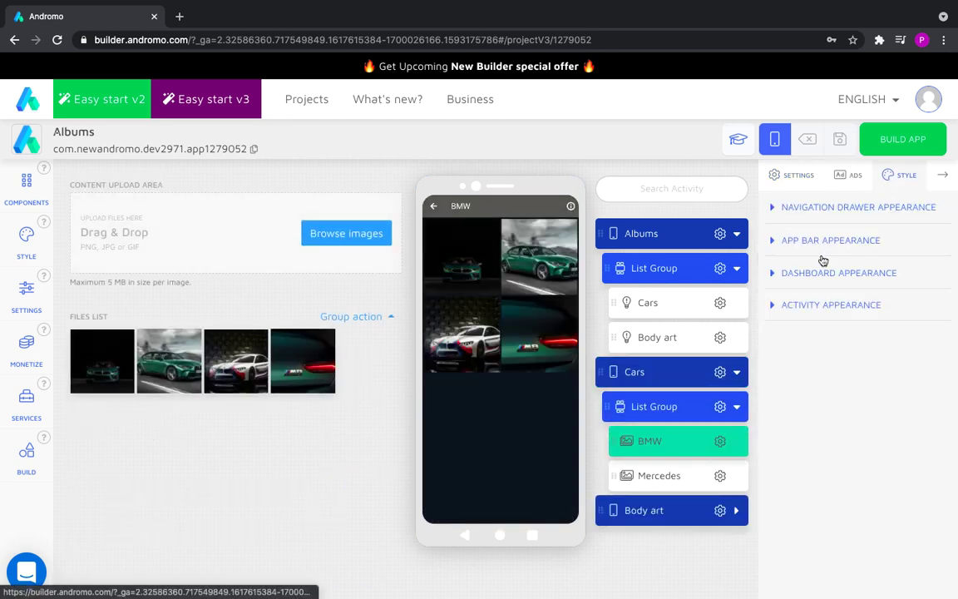
pyautogui.click(819, 267)
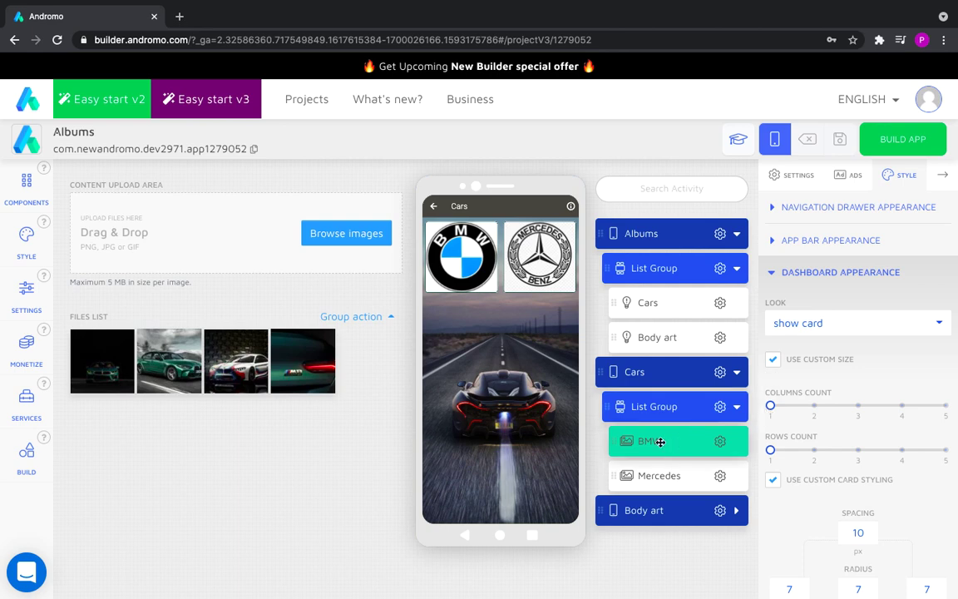
pyautogui.click(676, 474)
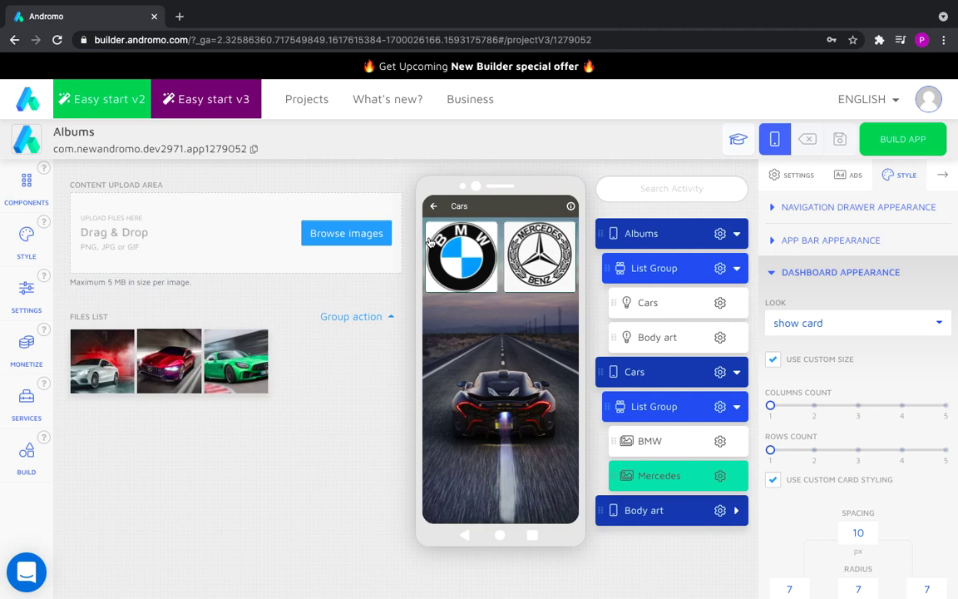
pyautogui.click(673, 407)
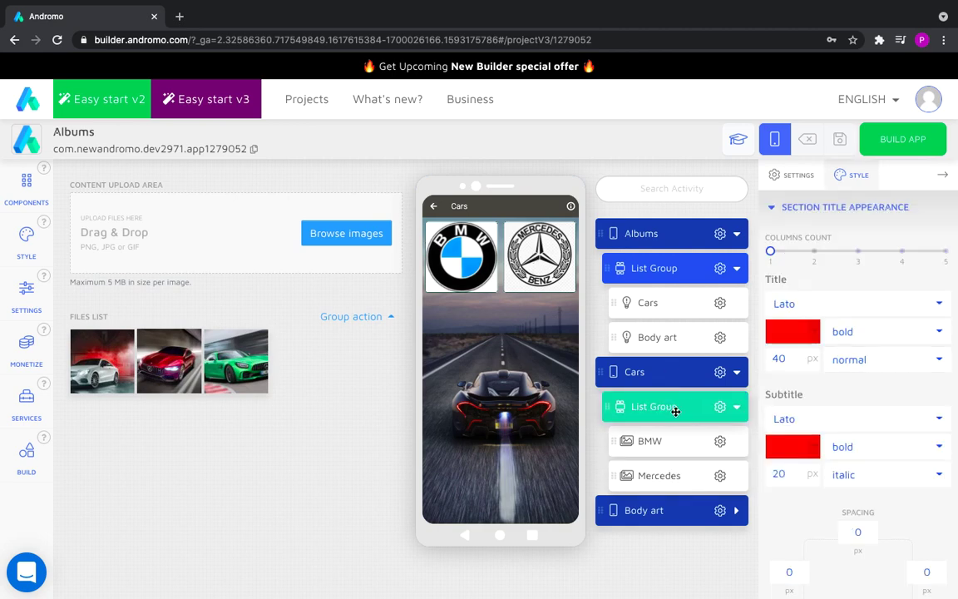
pyautogui.click(669, 381)
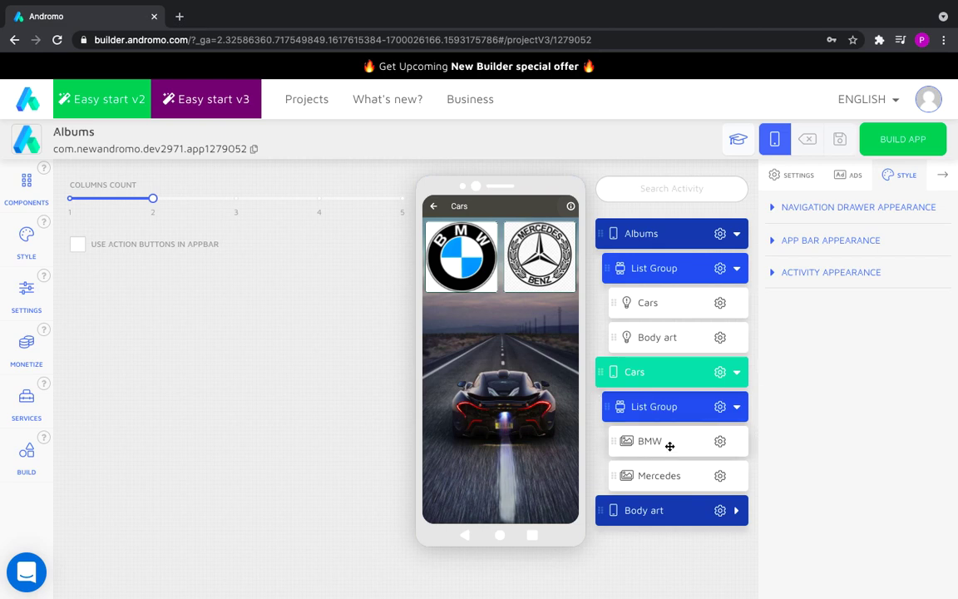
pyautogui.click(670, 443)
# Set the BMW card's columns count to 2, then drag it back to 1
pyautogui.click(793, 275)
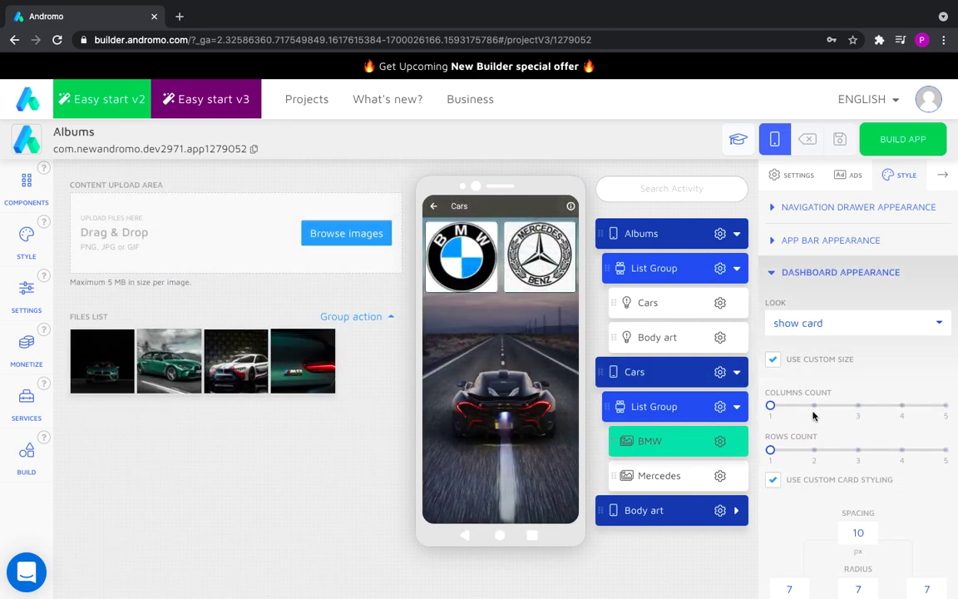
pyautogui.click(813, 407)
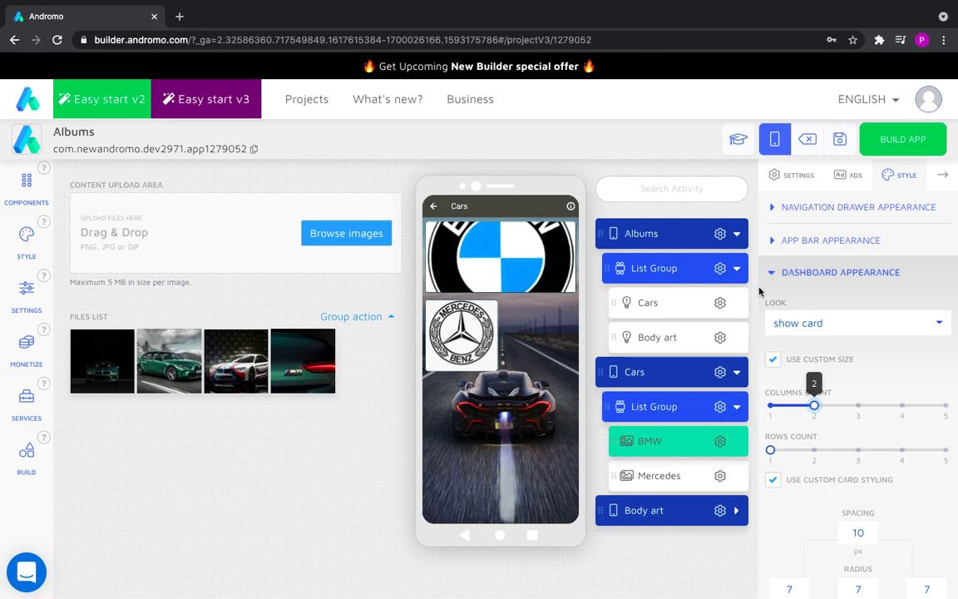
pyautogui.moveTo(814, 405); pyautogui.dragTo(762, 402)
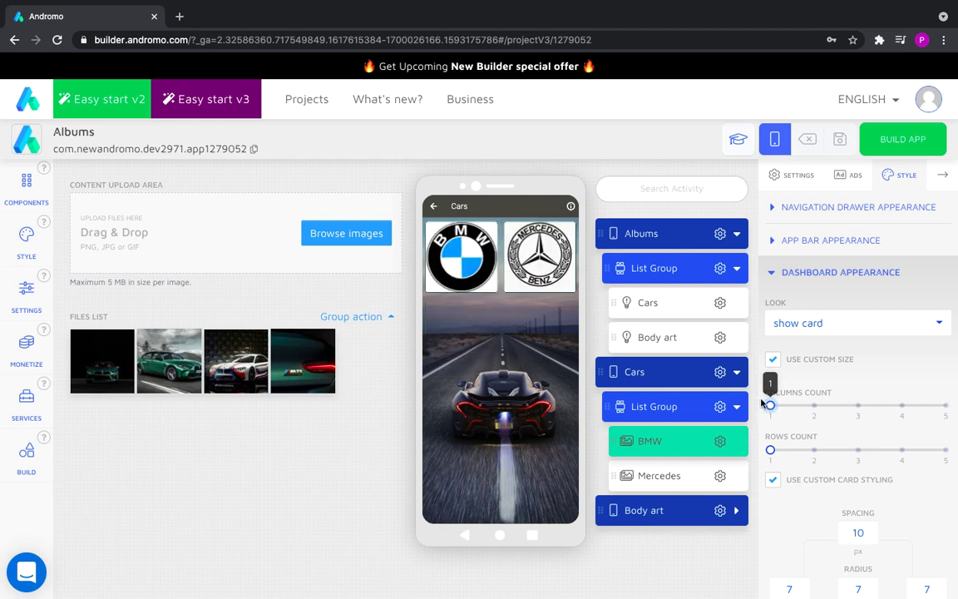
# Collapse the Cars activity and set the List Group title size to 40
pyautogui.click(663, 236)
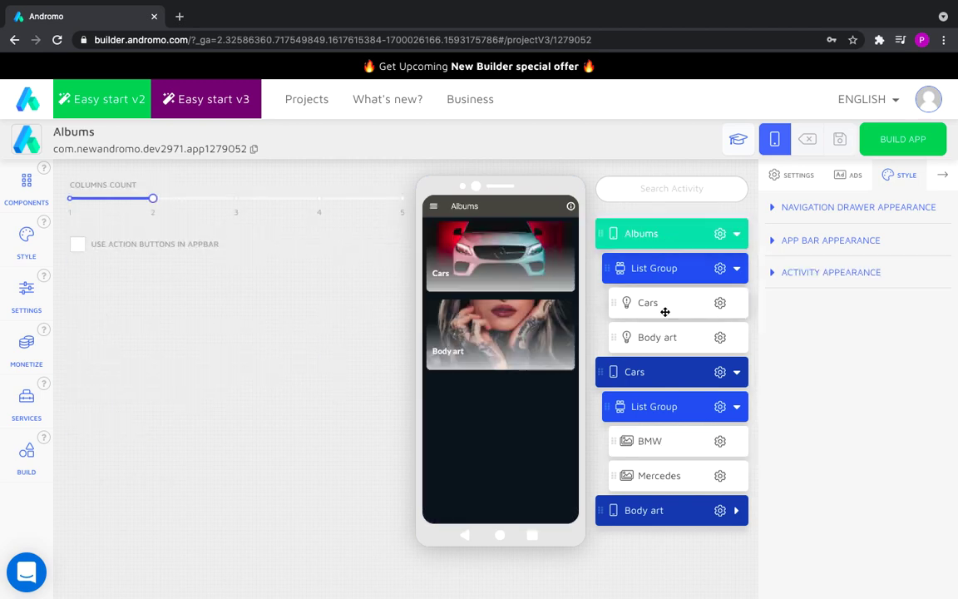
pyautogui.click(736, 372)
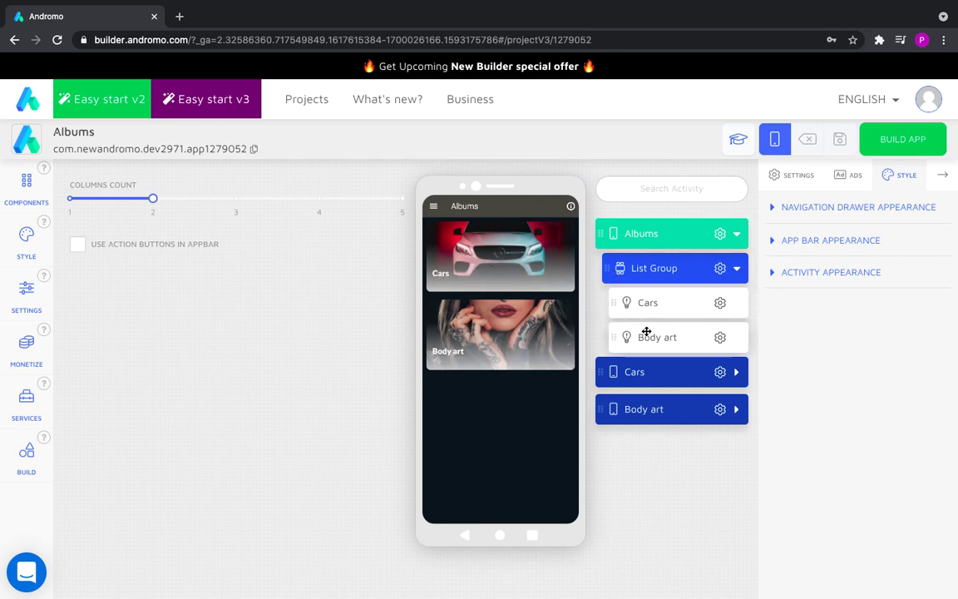
pyautogui.click(654, 269)
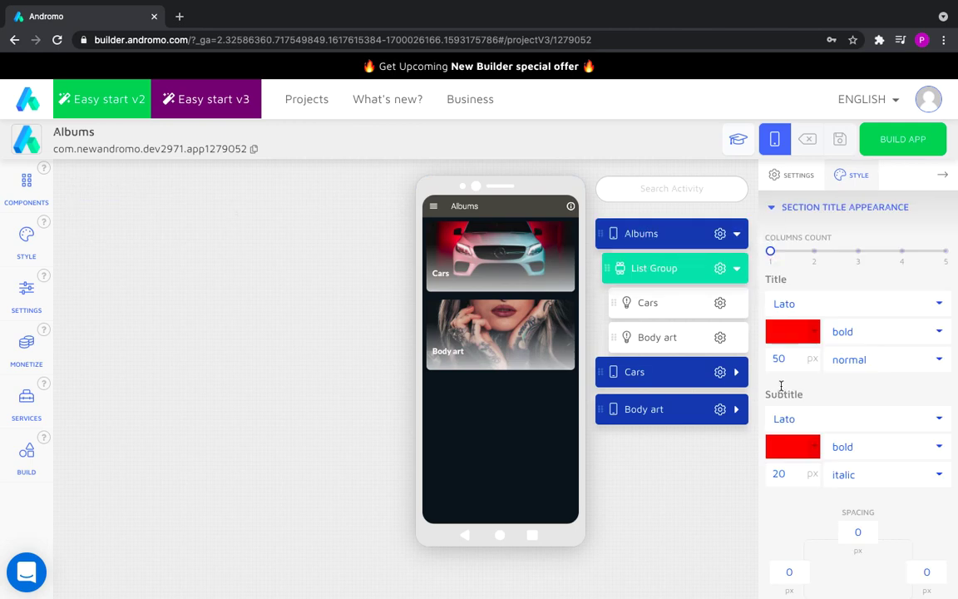
pyautogui.doubleClick(780, 358)
pyautogui.write('40')
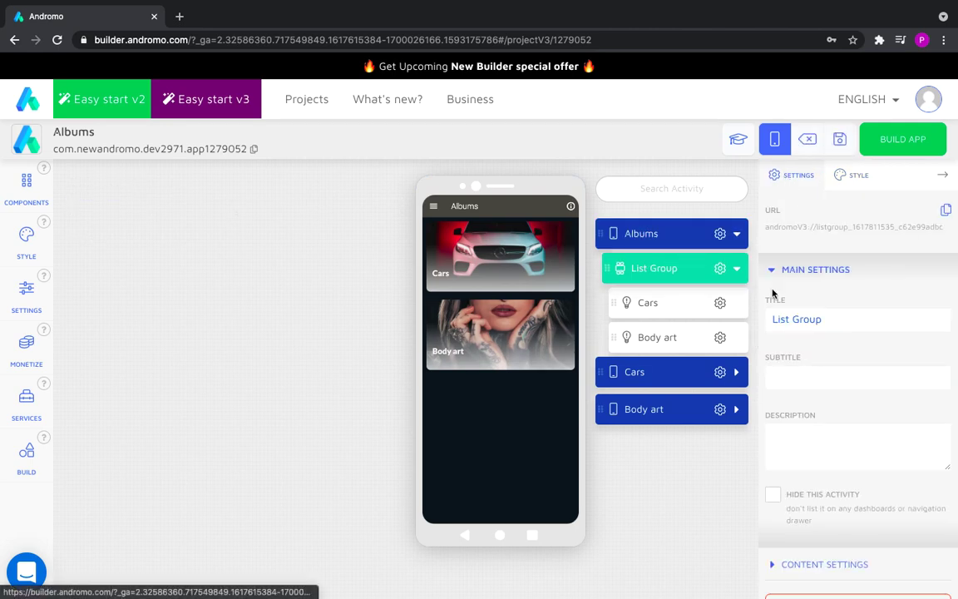
# Enable Show group title on dashboard in the List Group's Content Settings
pyautogui.scroll(-1, 772, 293)
pyautogui.click(771, 536)
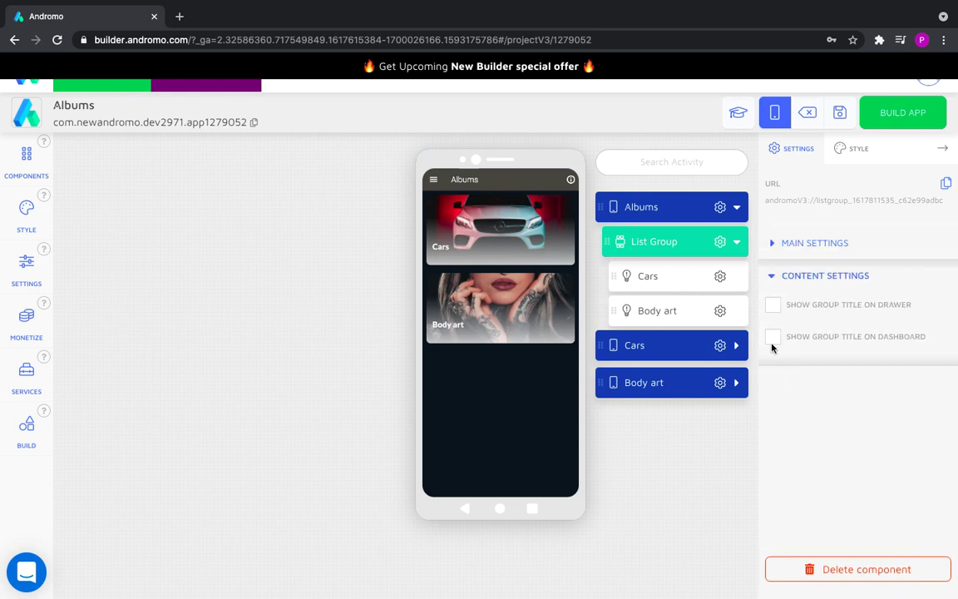
pyautogui.click(774, 337)
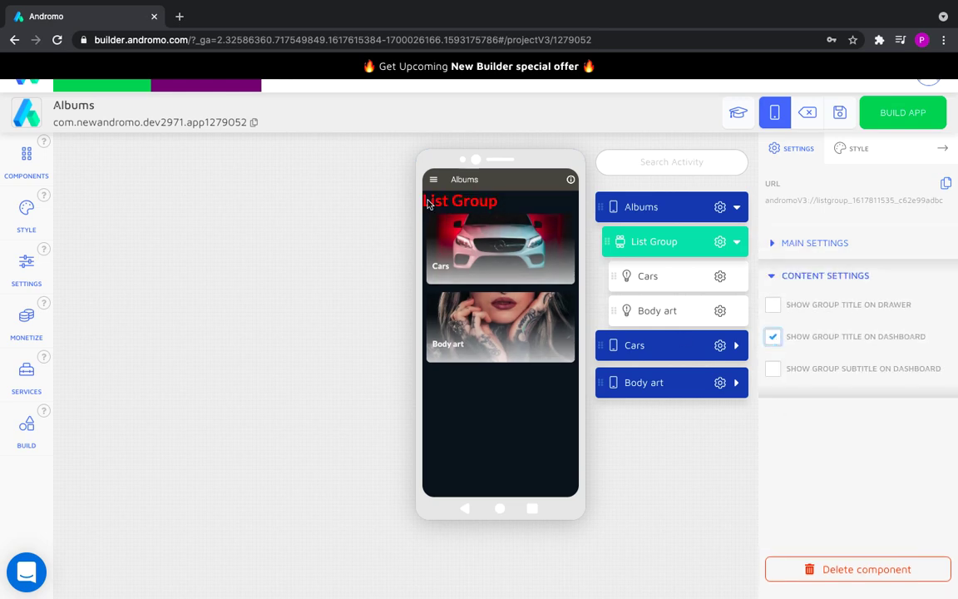
# Set the List Group title size to 50 and make it span 2 columns
pyautogui.click(847, 149)
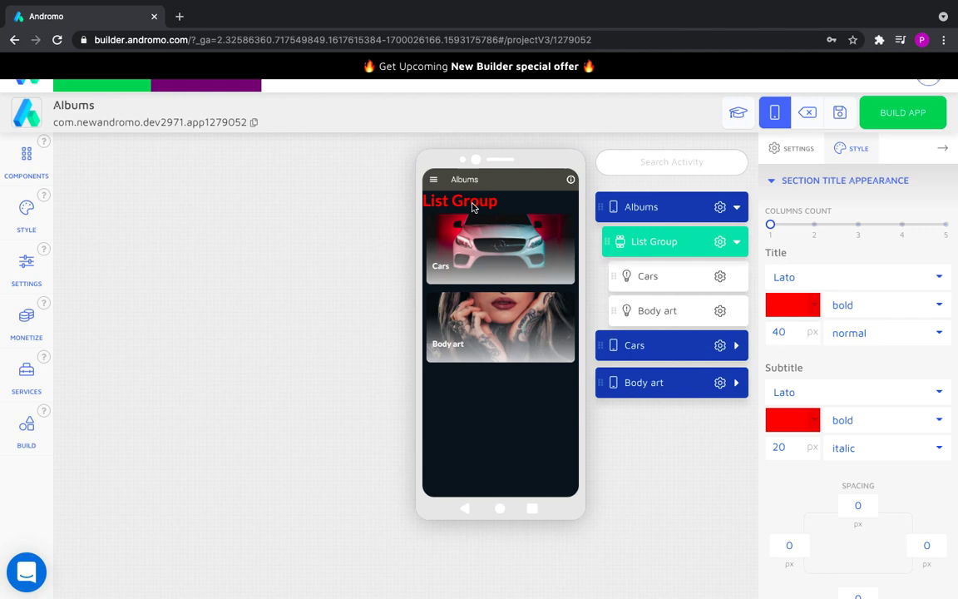
pyautogui.doubleClick(779, 332)
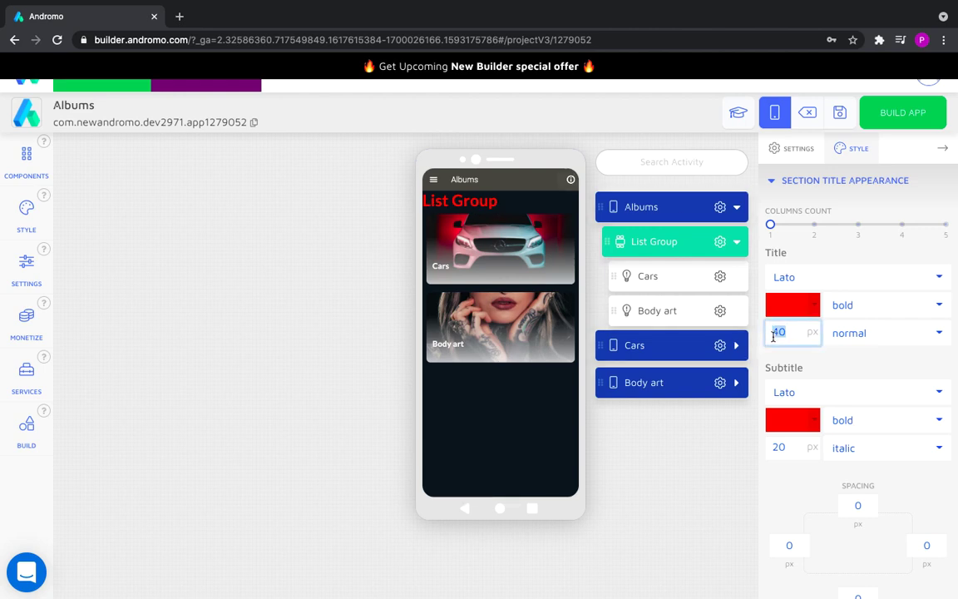
pyautogui.write('5')
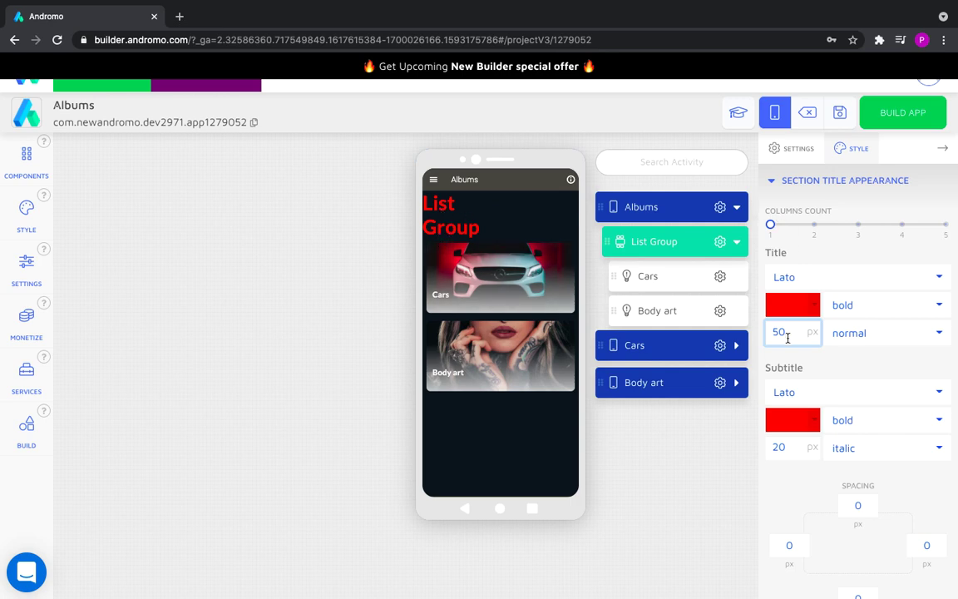
pyautogui.click(814, 227)
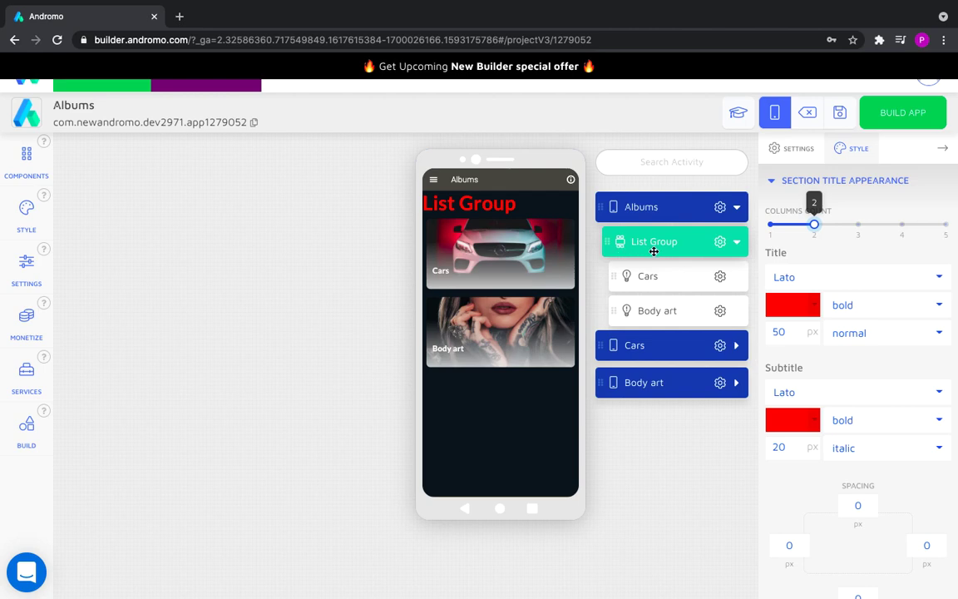
# Untick Show group title on dashboard and reselect the Albums activity
pyautogui.click(776, 154)
pyautogui.click(773, 336)
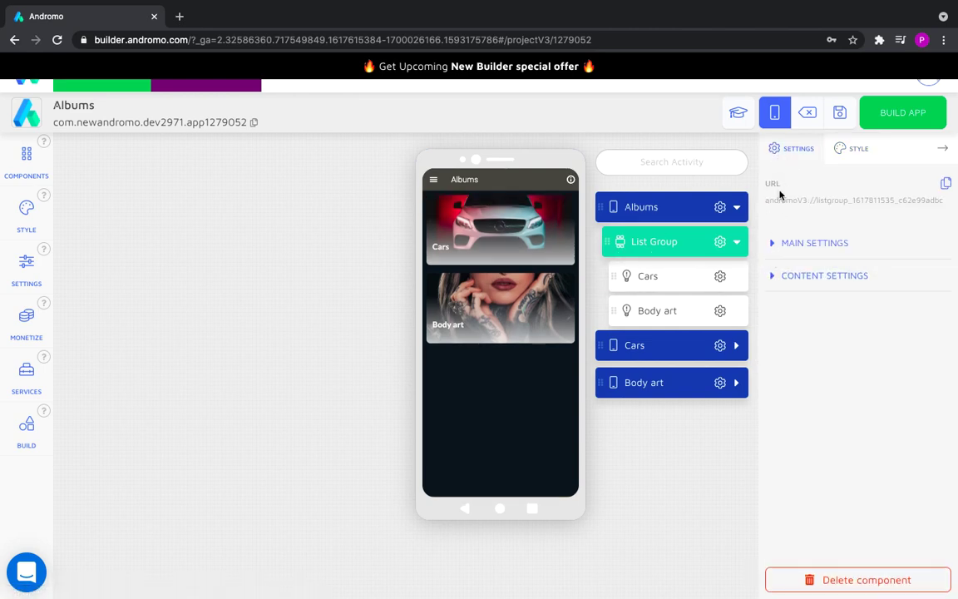
pyautogui.click(659, 207)
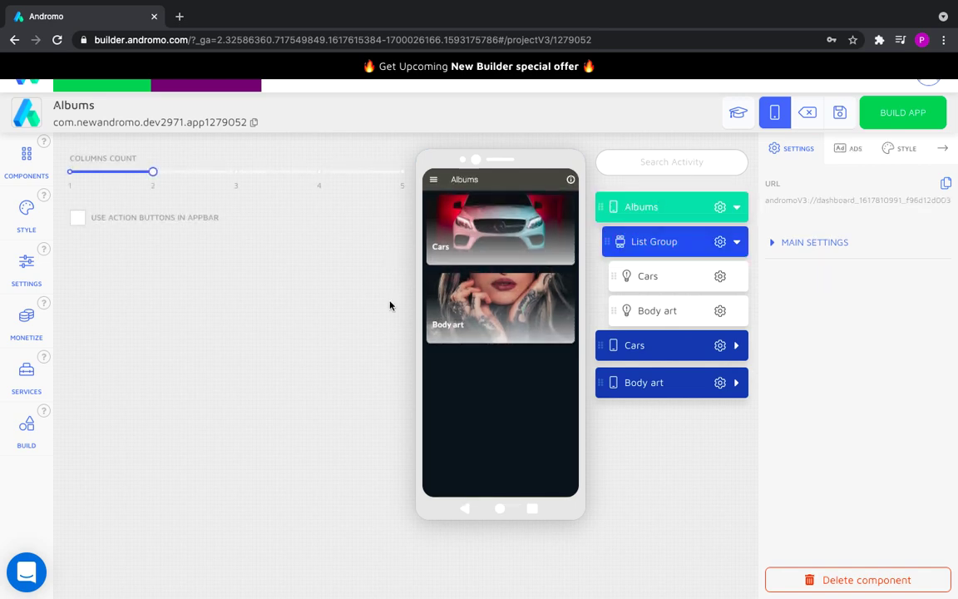